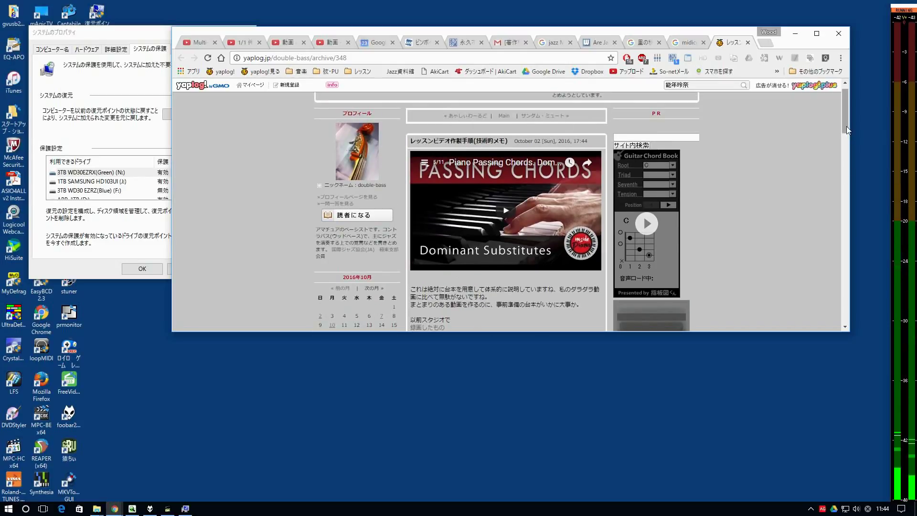
Review the blog article's notes on using the MIDIculous trial with a restore point, and minimize the browser.
{"action": "left_click_drag", "start_coordinate": [846, 126], "coordinate": [836, 159]}
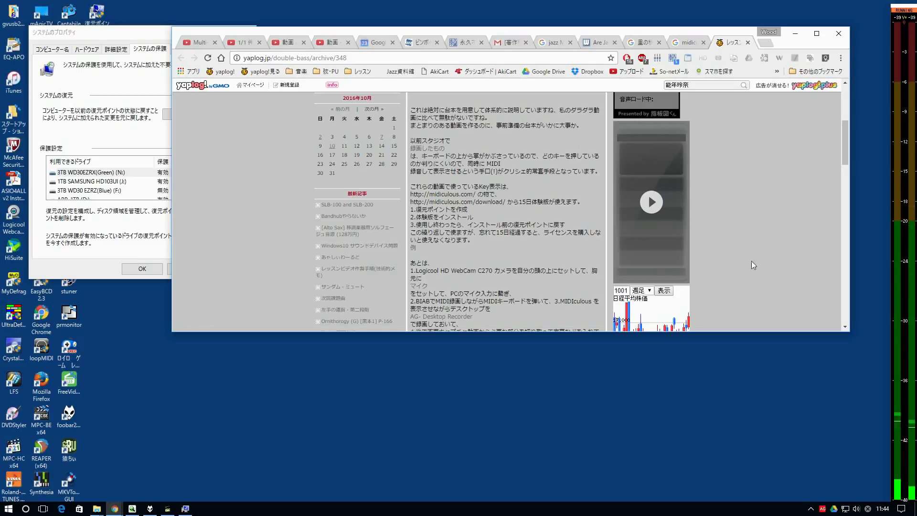
{"action": "left_click_drag", "start_coordinate": [844, 154], "coordinate": [847, 116]}
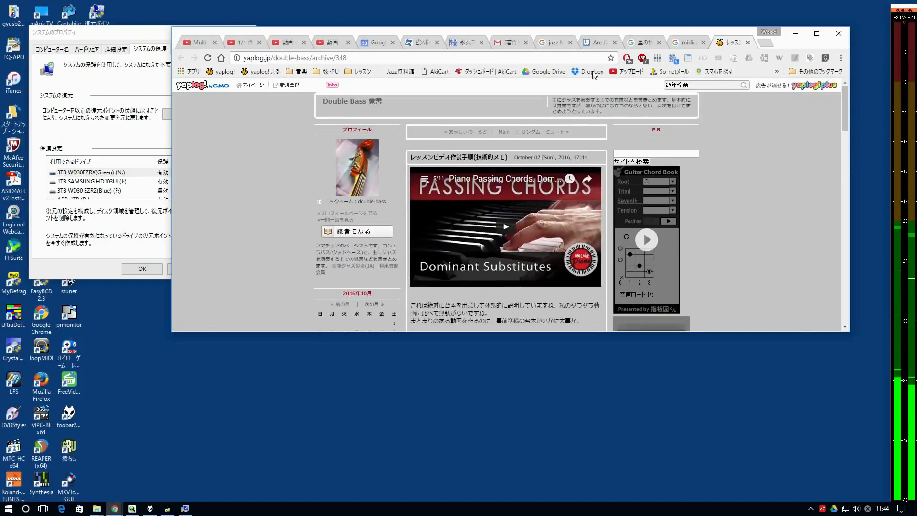
{"action": "left_click", "coordinate": [795, 33]}
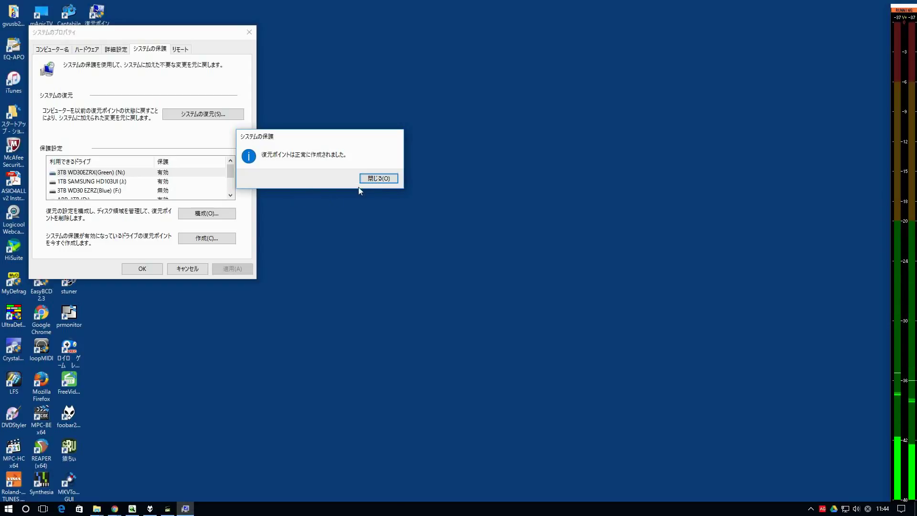
Dismiss the restore point message, check the available restore points in System Restore, and cancel without restoring.
{"action": "key", "text": "Return"}
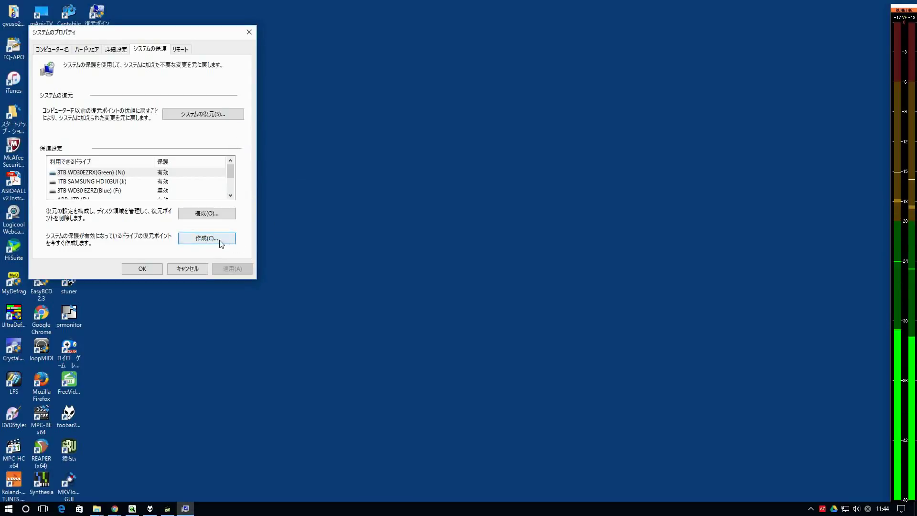
{"action": "left_click", "coordinate": [219, 118]}
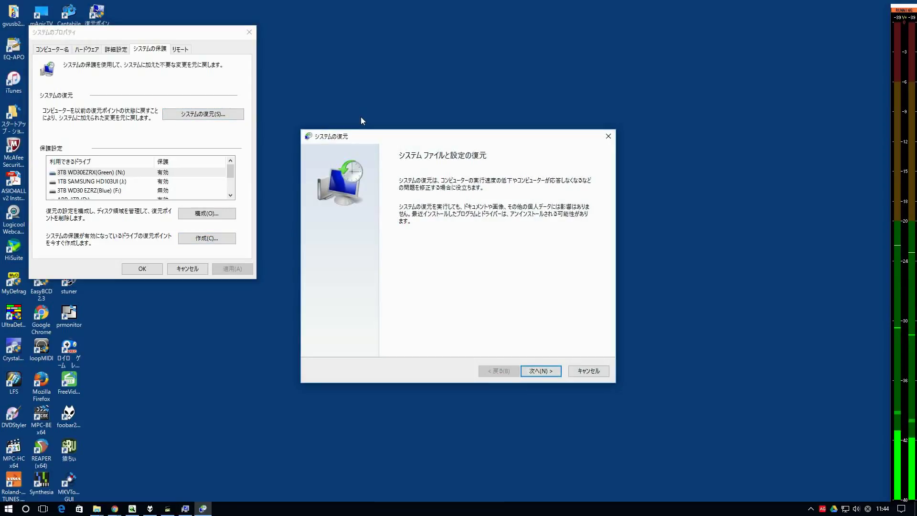
{"action": "left_click", "coordinate": [539, 372]}
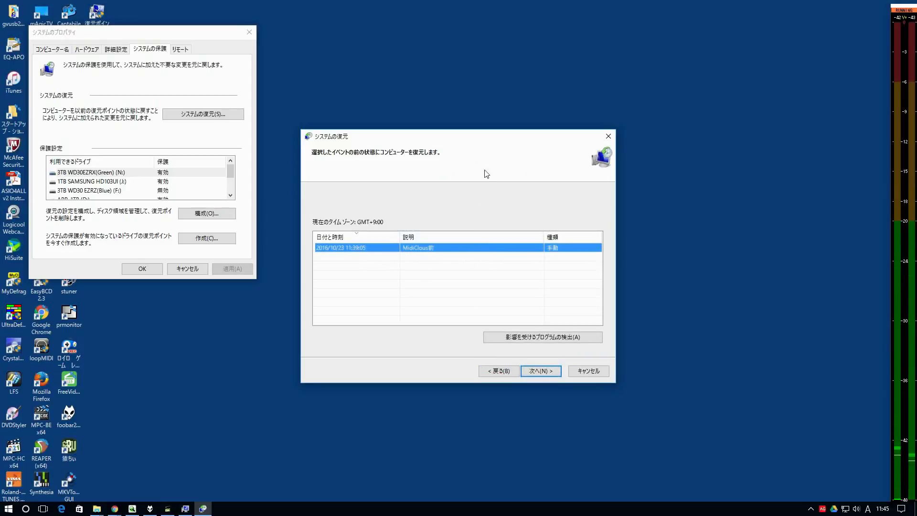
{"action": "left_click", "coordinate": [579, 371]}
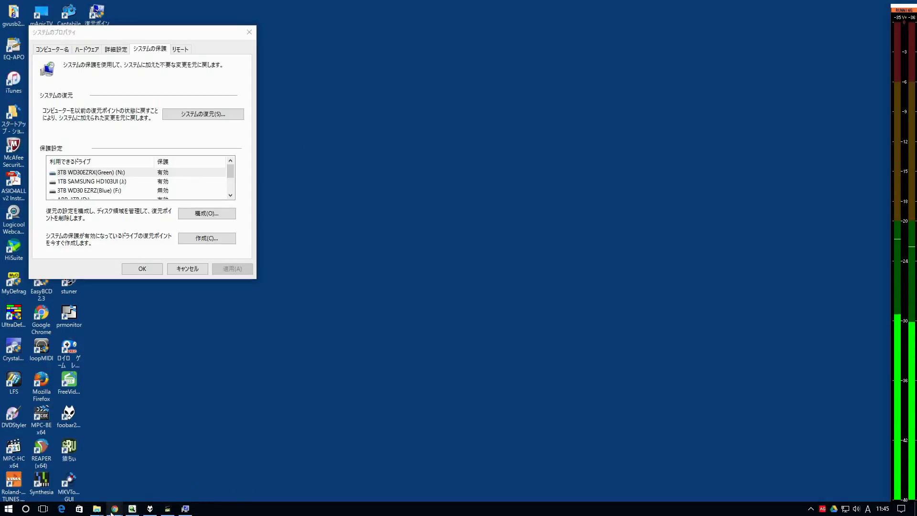
Bring up the folder window showing MIDIculous_Windows.zip and run the MIDIculous_Pro.msi installer.
{"action": "mouse_move", "coordinate": [97, 512]}
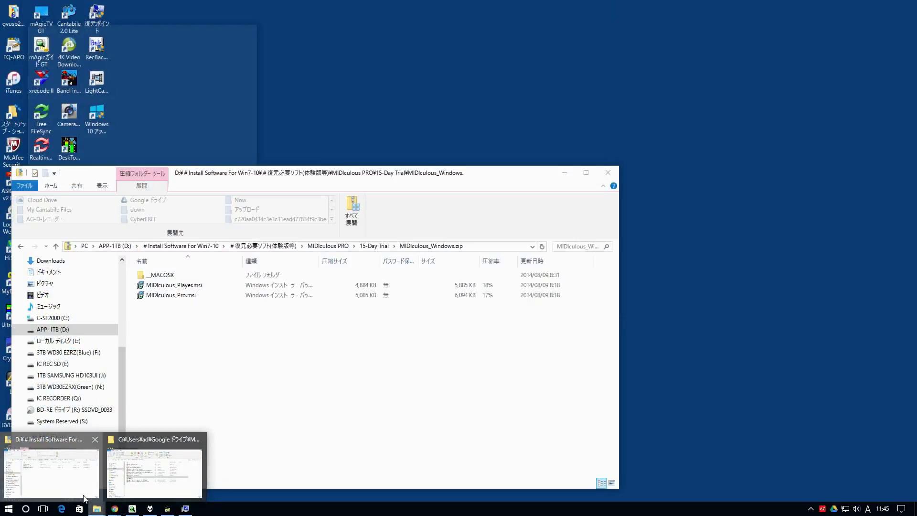
{"action": "left_click", "coordinate": [84, 498]}
{"action": "left_click_drag", "start_coordinate": [368, 172], "coordinate": [536, 160]}
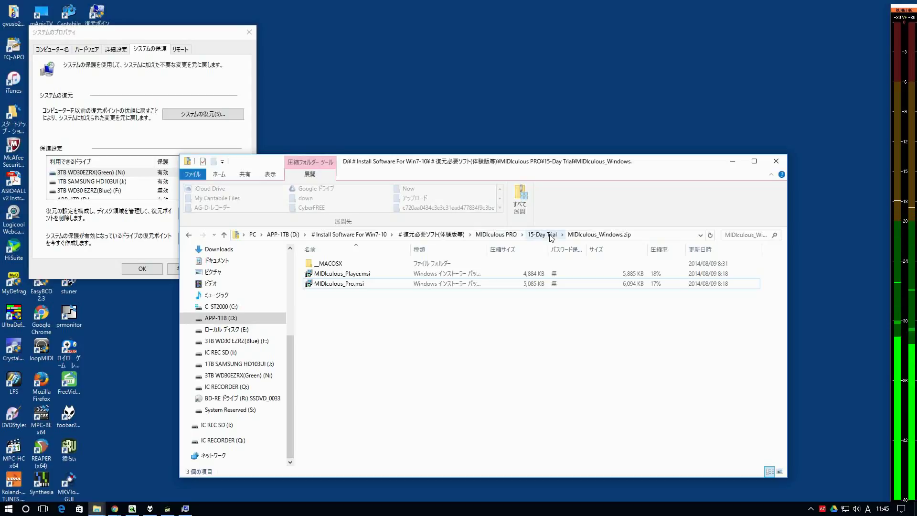
{"action": "left_click", "coordinate": [363, 285]}
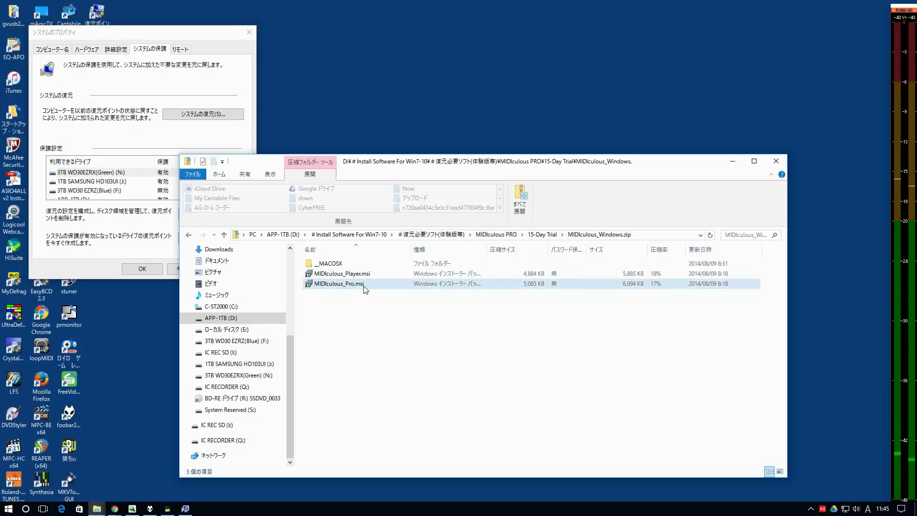
{"action": "double_click", "coordinate": [363, 284]}
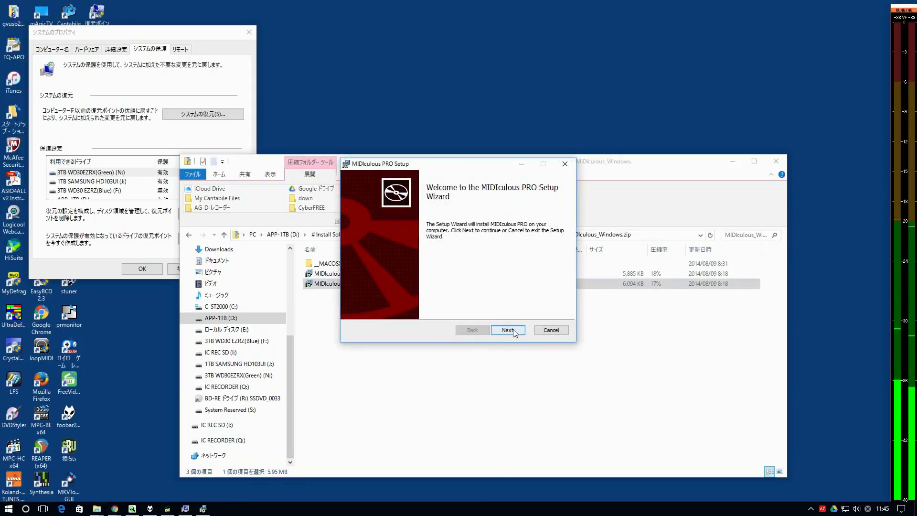
Set the MIDIculous PRO installation folder to d:¥app¥MIDIculous PRO¥ in the setup wizard.
{"action": "left_click", "coordinate": [509, 330]}
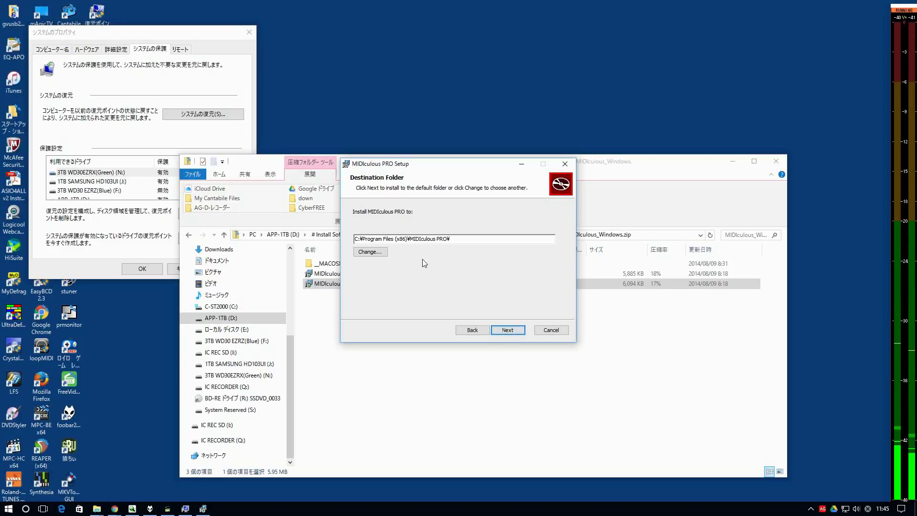
{"action": "left_click_drag", "start_coordinate": [407, 238], "coordinate": [334, 236]}
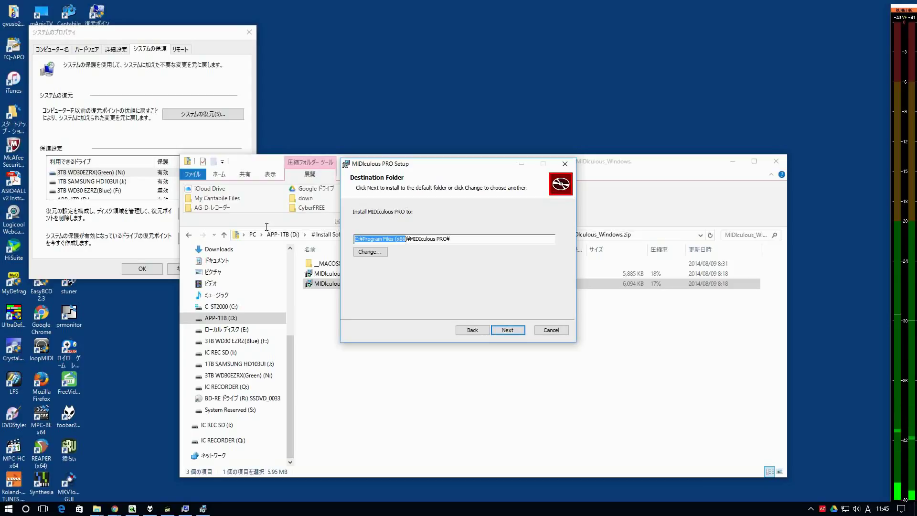
{"action": "type", "text": "d"}
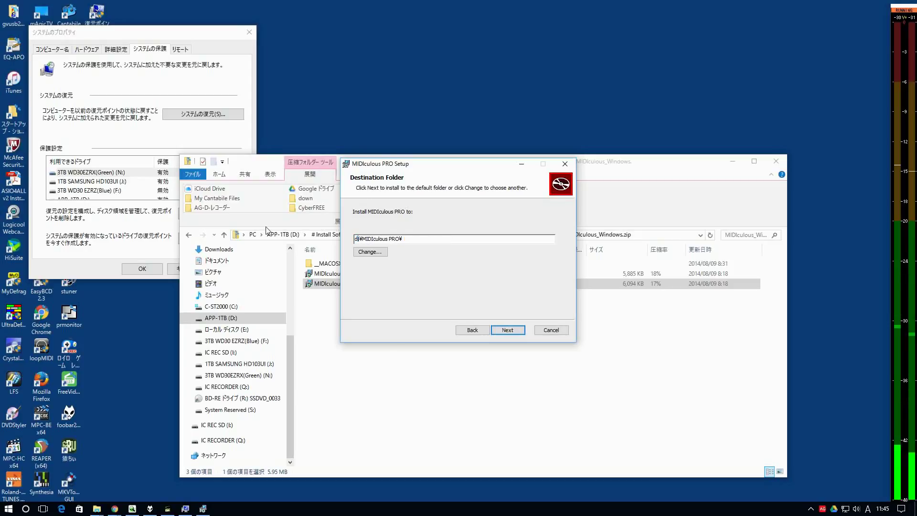
{"action": "type", "text": ":¥app"}
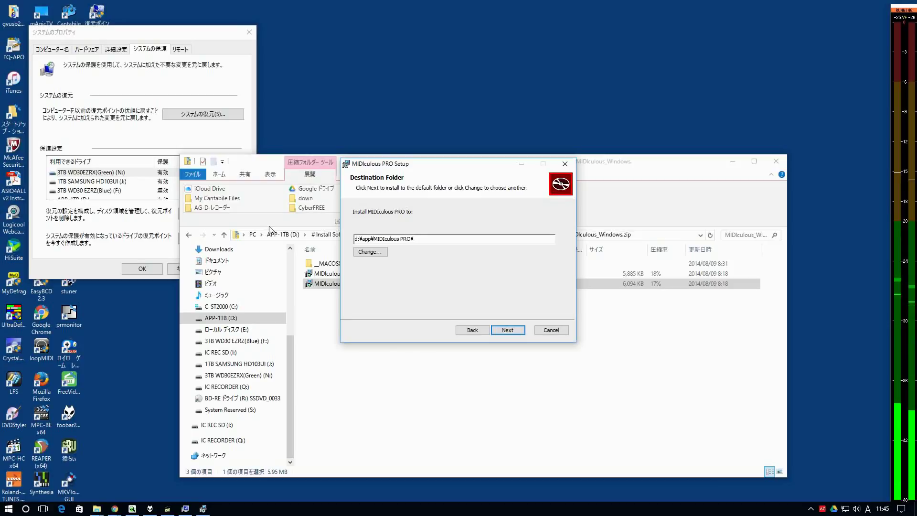
{"action": "left_click", "coordinate": [507, 330]}
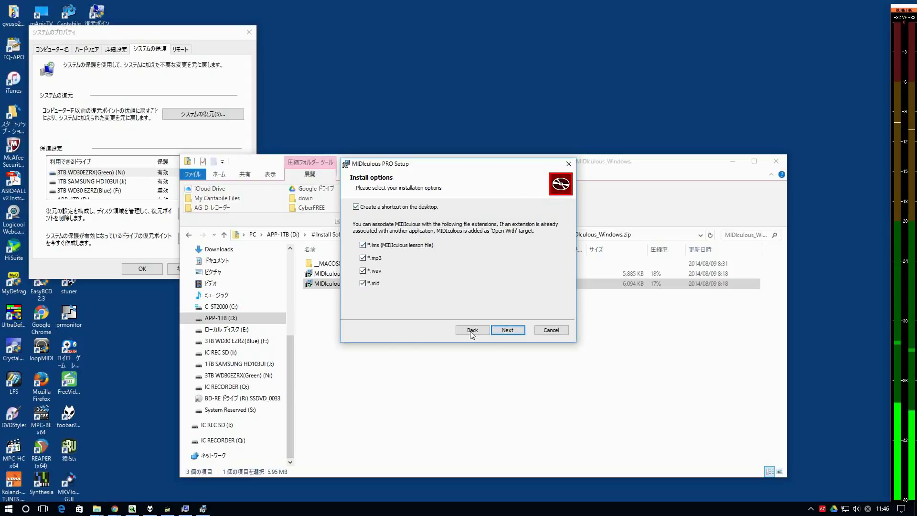
Install MIDIculous PRO with the default shortcut and file association options, then finish setup with launch enabled and continue with the trial.
{"action": "left_click", "coordinate": [503, 332]}
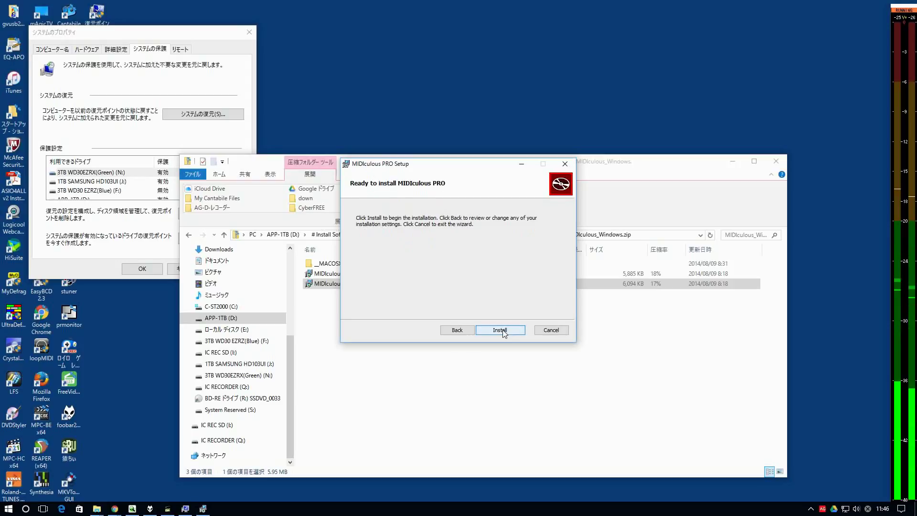
{"action": "left_click", "coordinate": [502, 332]}
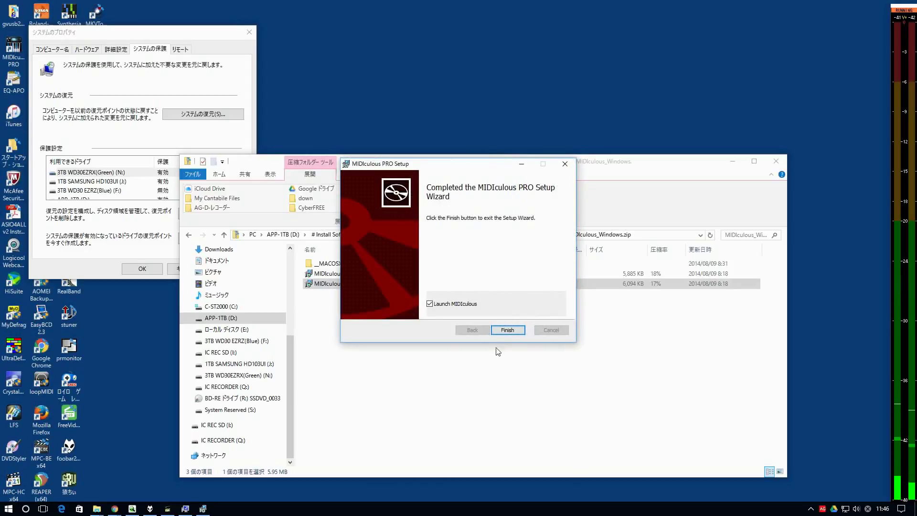
{"action": "left_click", "coordinate": [504, 331]}
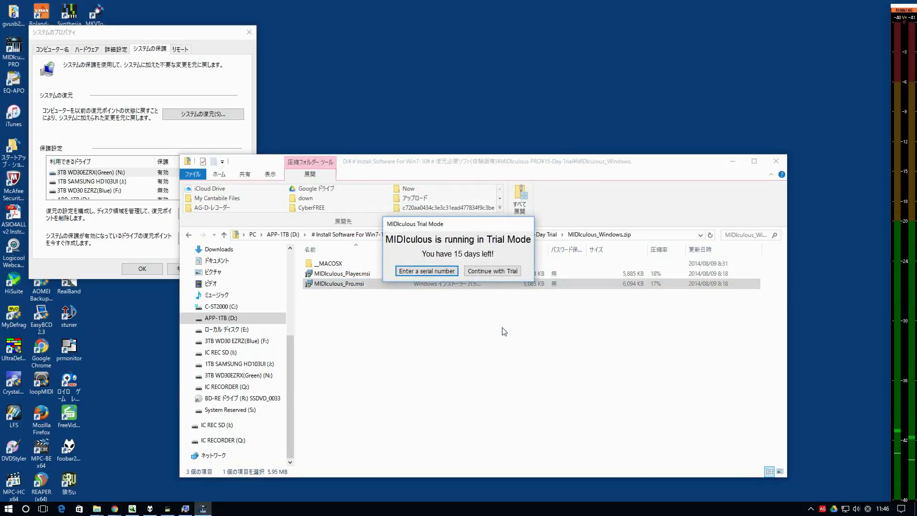
{"action": "left_click", "coordinate": [492, 271]}
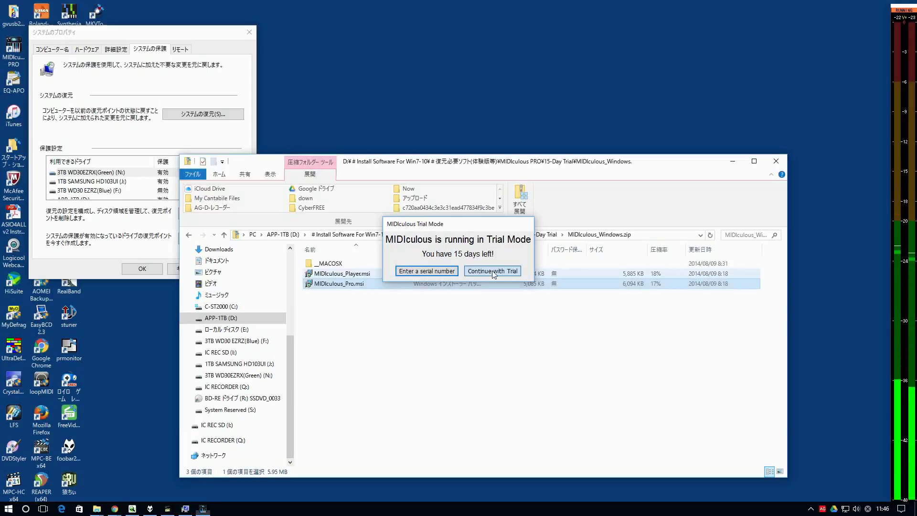
Clear the folder window away, launch MIDIculous PRO from the installed programs list, and continue with the trial.
{"action": "left_click", "coordinate": [732, 166]}
{"action": "left_click_drag", "start_coordinate": [172, 36], "coordinate": [261, 33]}
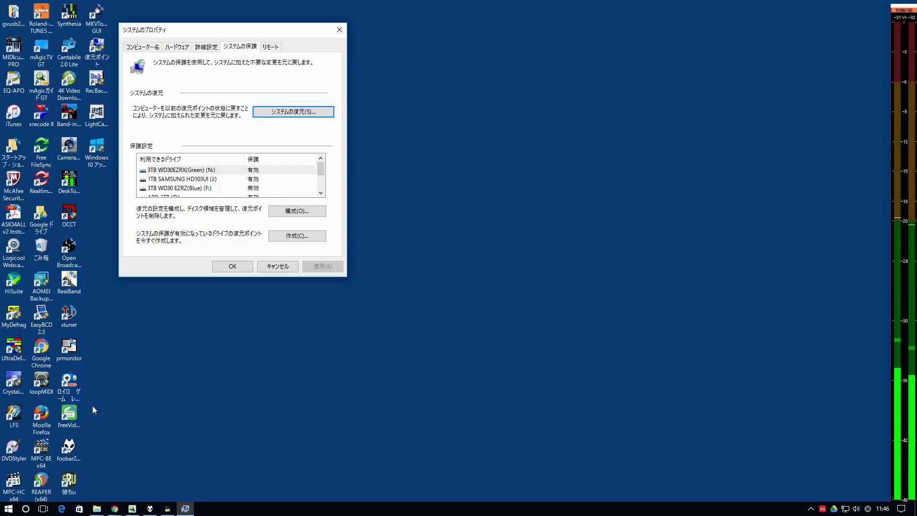
{"action": "left_click", "coordinate": [8, 508]}
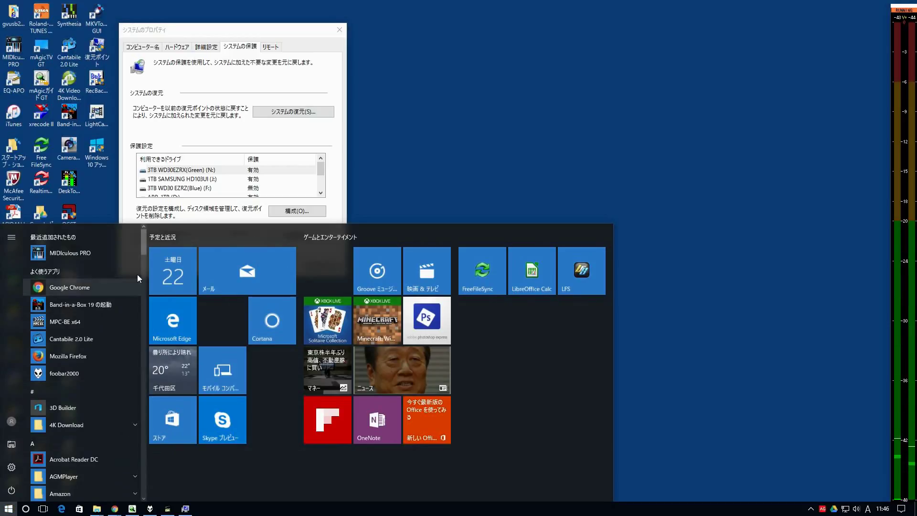
{"action": "left_click_drag", "start_coordinate": [144, 253], "coordinate": [139, 355]}
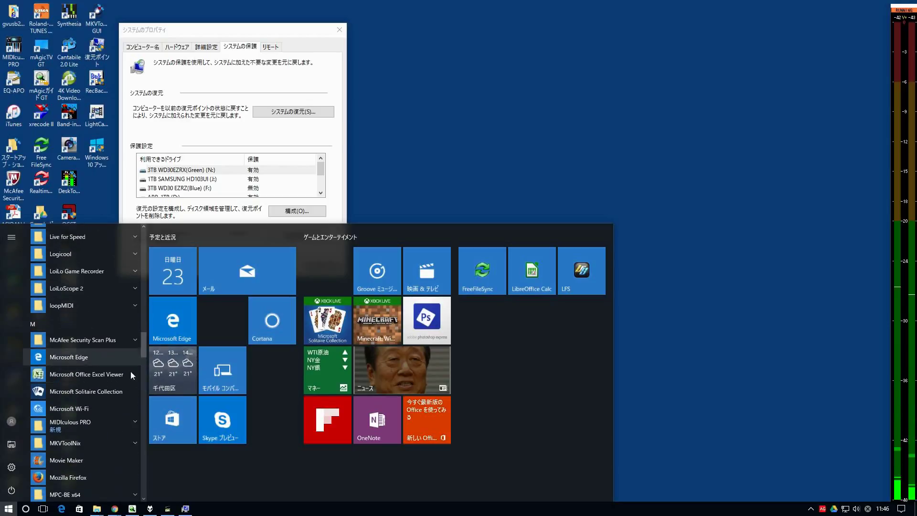
{"action": "left_click", "coordinate": [82, 422]}
{"action": "left_click", "coordinate": [91, 439]}
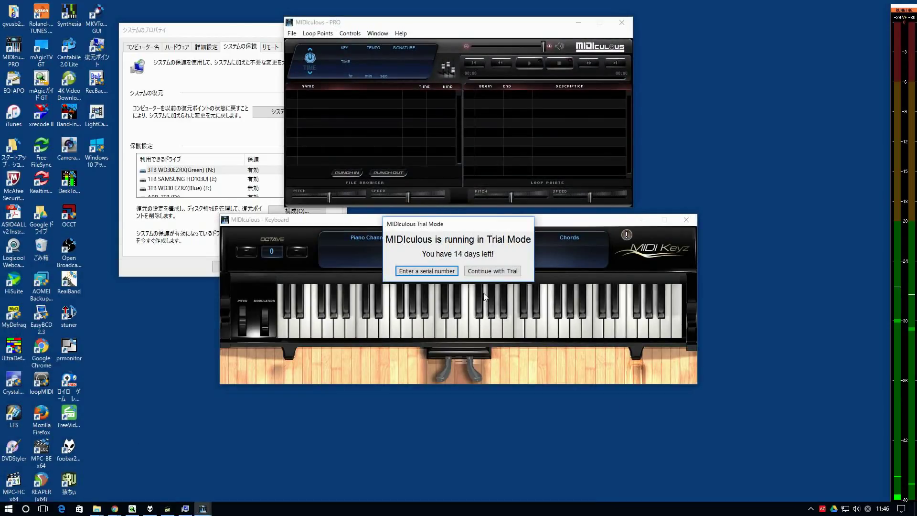
{"action": "left_click", "coordinate": [484, 272]}
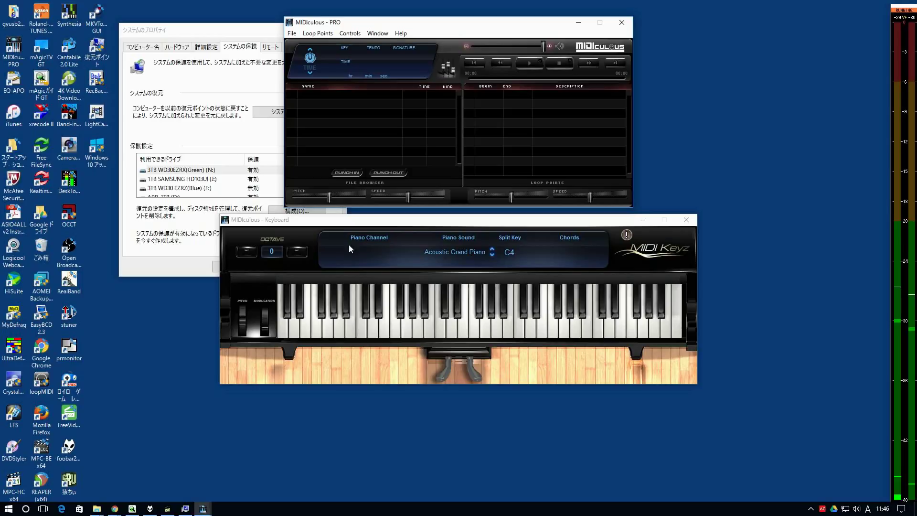
Examine the MIDI input and output settings in the MIDIculous preferences.
{"action": "left_click", "coordinate": [248, 226]}
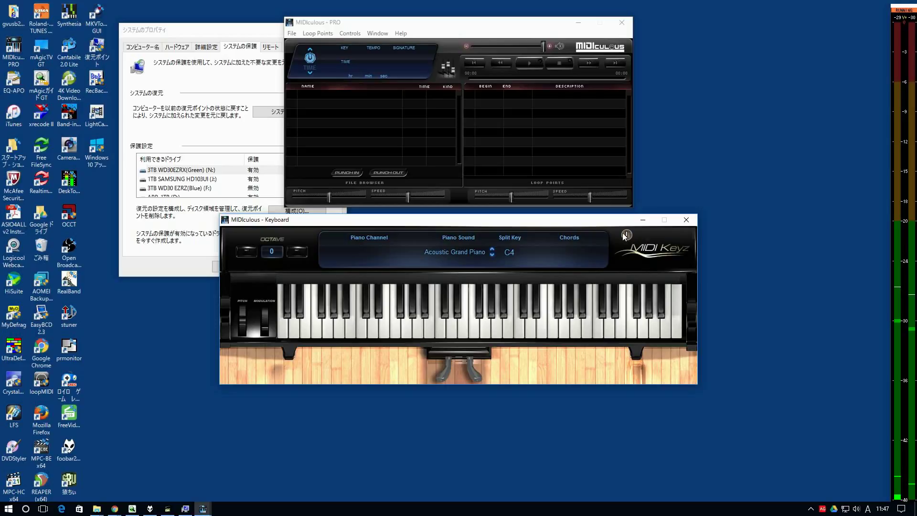
{"action": "left_click", "coordinate": [350, 33]}
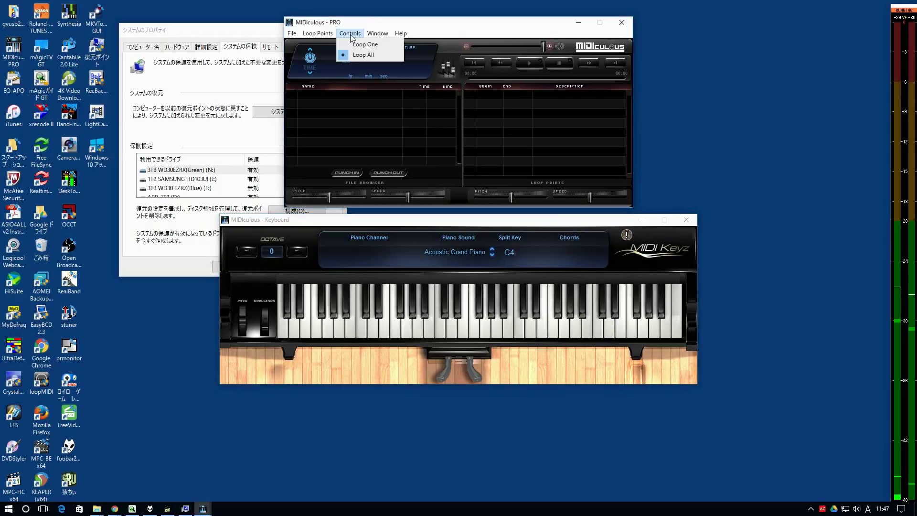
{"action": "mouse_move", "coordinate": [330, 39]}
{"action": "mouse_move", "coordinate": [290, 35]}
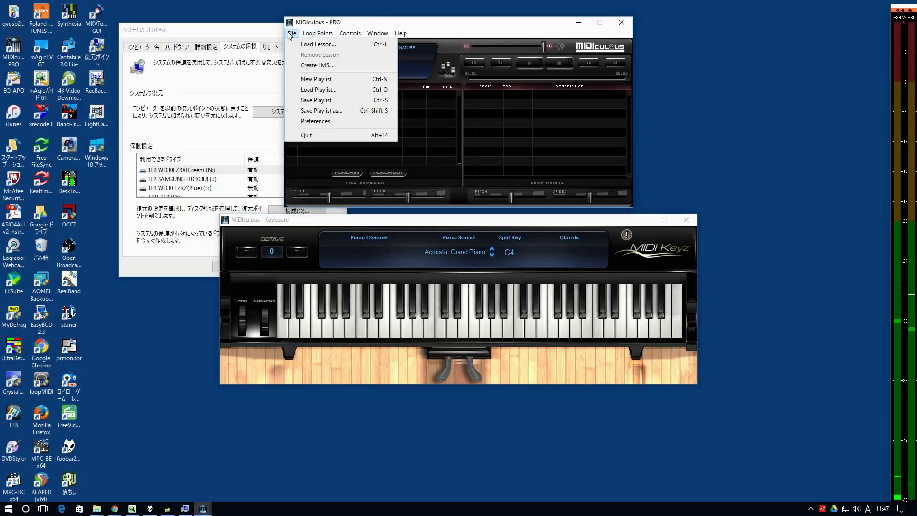
{"action": "left_click", "coordinate": [306, 123]}
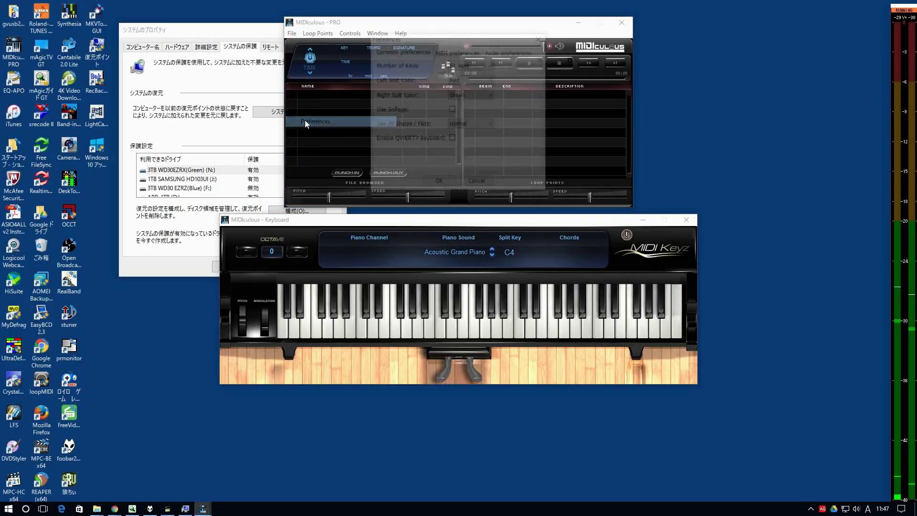
{"action": "left_click", "coordinate": [456, 51]}
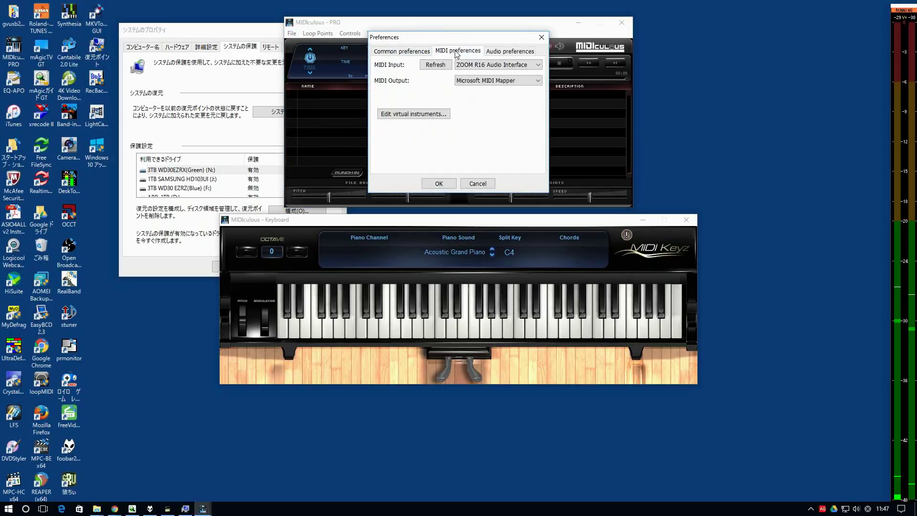
{"action": "key", "text": "Return"}
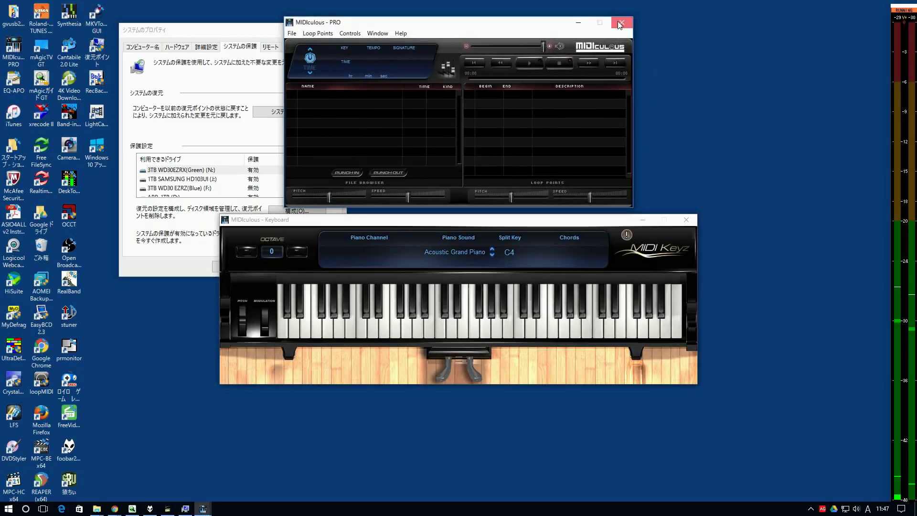
Close the virtual keyboard window, dismiss the GoVolume error, and check the MIDI input device choices in the preferences.
{"action": "left_click", "coordinate": [519, 231]}
{"action": "left_click", "coordinate": [686, 220]}
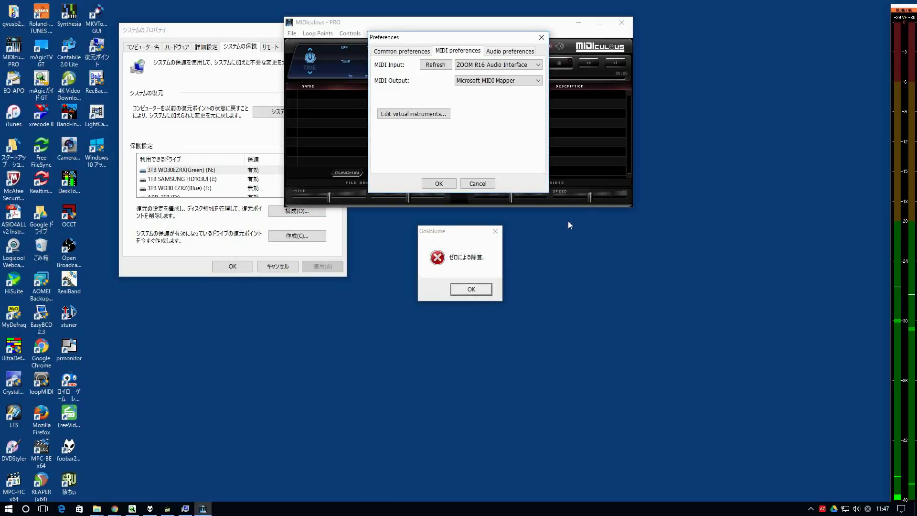
{"action": "left_click", "coordinate": [467, 290]}
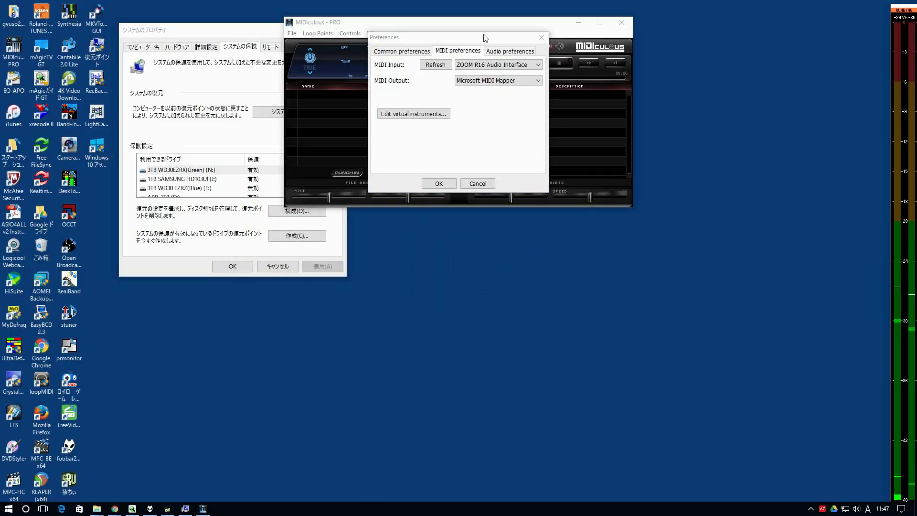
{"action": "left_click", "coordinate": [508, 66]}
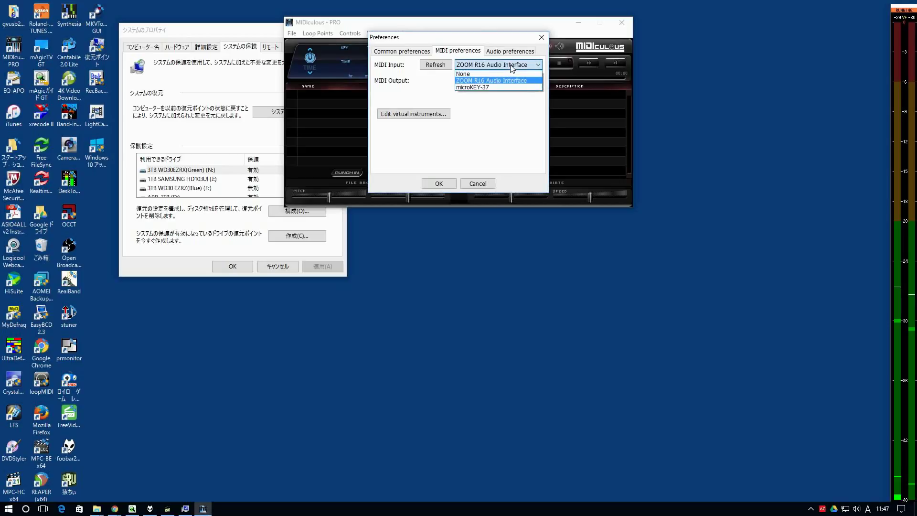
{"action": "left_click", "coordinate": [437, 182]}
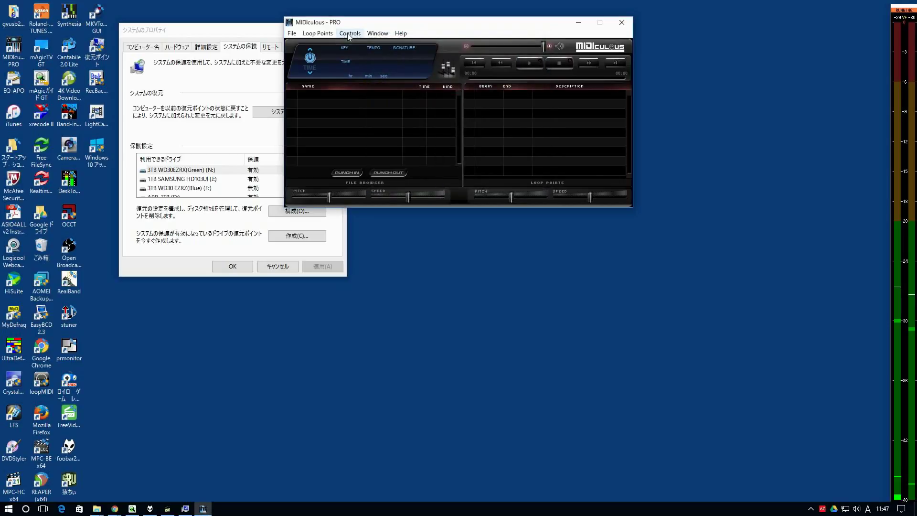
Open the MIDIculous virtual keyboard, check the piano chord melody video in the browser, and move the keyboard over the main MIDIculous window.
{"action": "left_click", "coordinate": [378, 34]}
{"action": "left_click", "coordinate": [385, 44]}
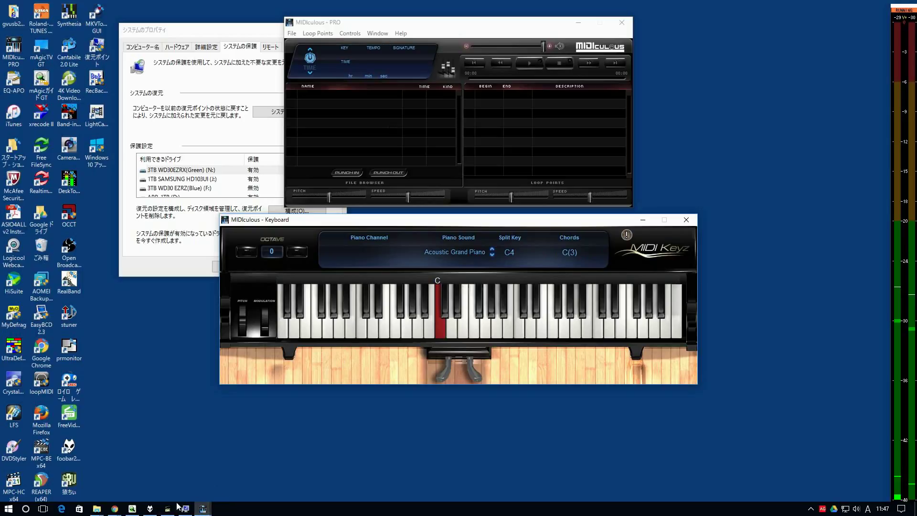
{"action": "left_click", "coordinate": [116, 509]}
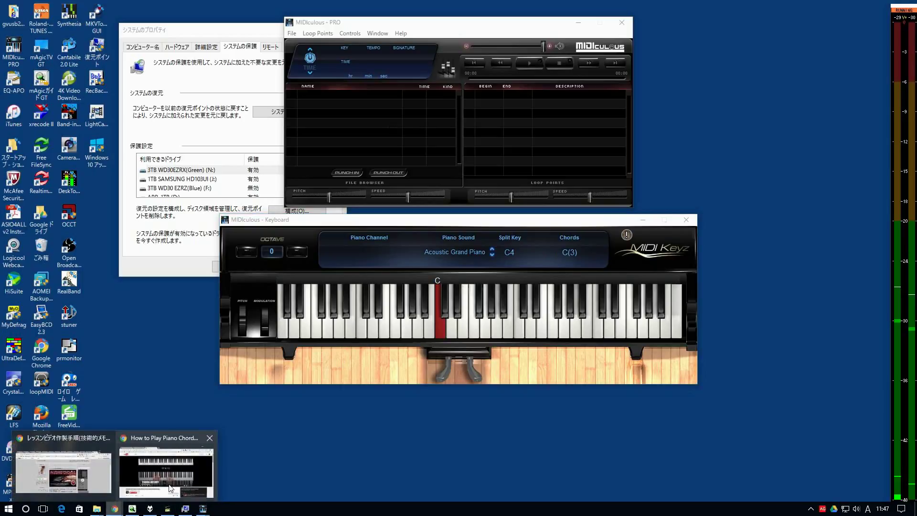
{"action": "left_click", "coordinate": [184, 477]}
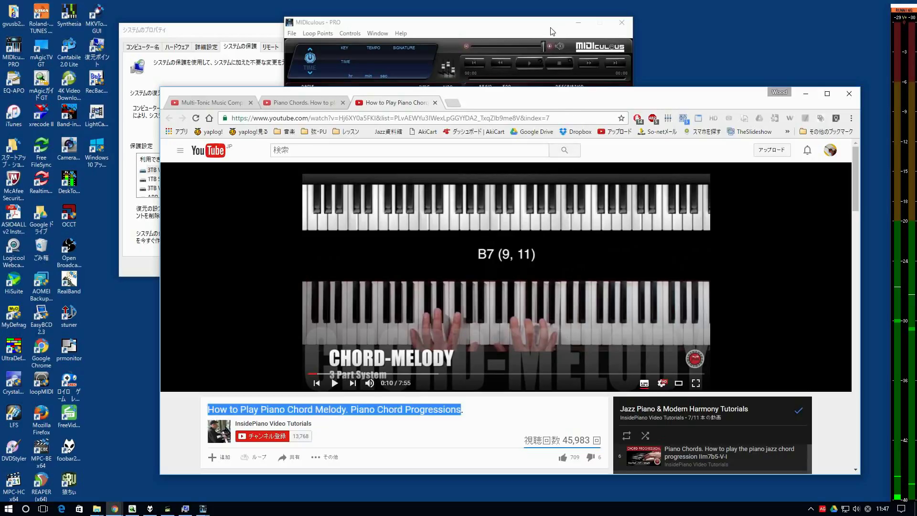
{"action": "left_click", "coordinate": [805, 98]}
{"action": "left_click_drag", "start_coordinate": [580, 221], "coordinate": [568, 14]}
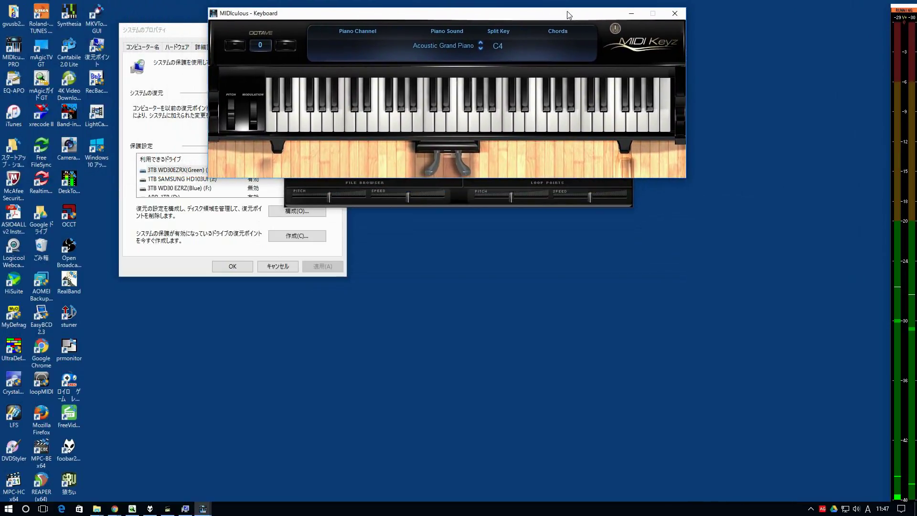
Show the piano chord melody video beneath the MIDIculous keyboard and set the keyboard's split key to C1.
{"action": "left_click", "coordinate": [118, 510]}
{"action": "left_click", "coordinate": [166, 470]}
{"action": "left_click", "coordinate": [561, 17]}
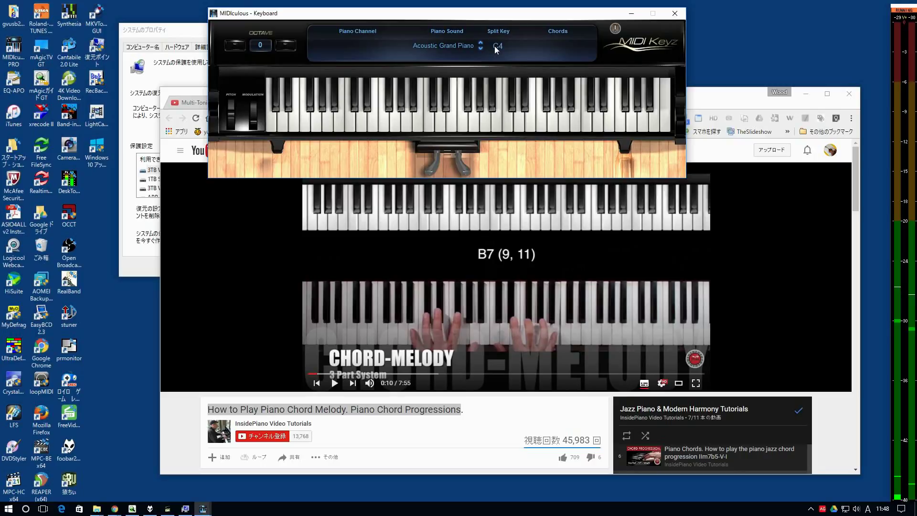
{"action": "scroll", "coordinate": [496, 49], "scroll_direction": "down", "scroll_amount": 2}
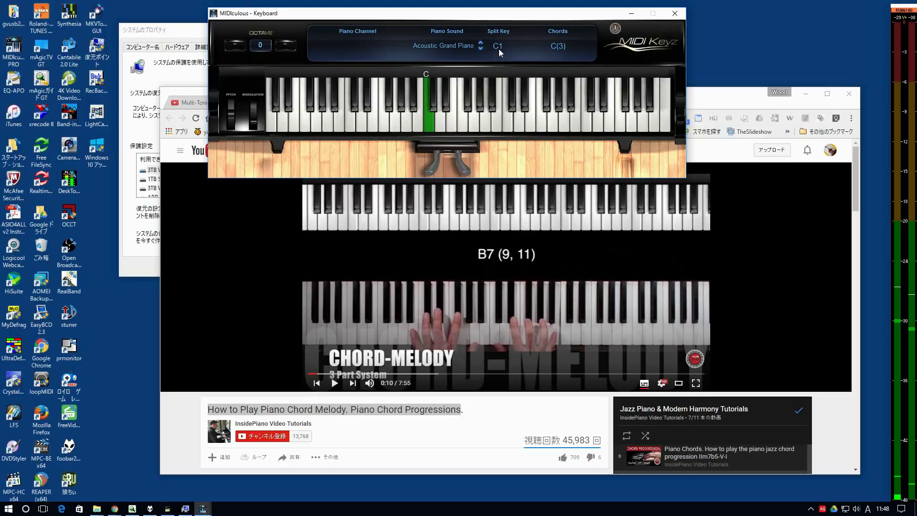
Launch Cantabile 2.0 Lite and agree to reload its previous configuration.
{"action": "left_click", "coordinate": [70, 50]}
{"action": "double_click", "coordinate": [70, 50]}
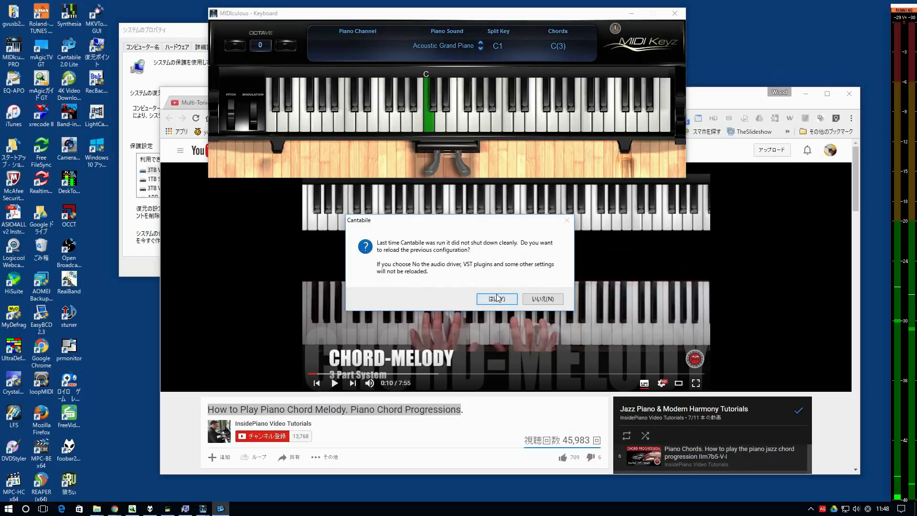
{"action": "left_click", "coordinate": [497, 298]}
Bring the MIDIculous keyboard to the front and place the main MIDIculous window below it so both are visible beside Cantabile.
{"action": "left_click", "coordinate": [432, 32]}
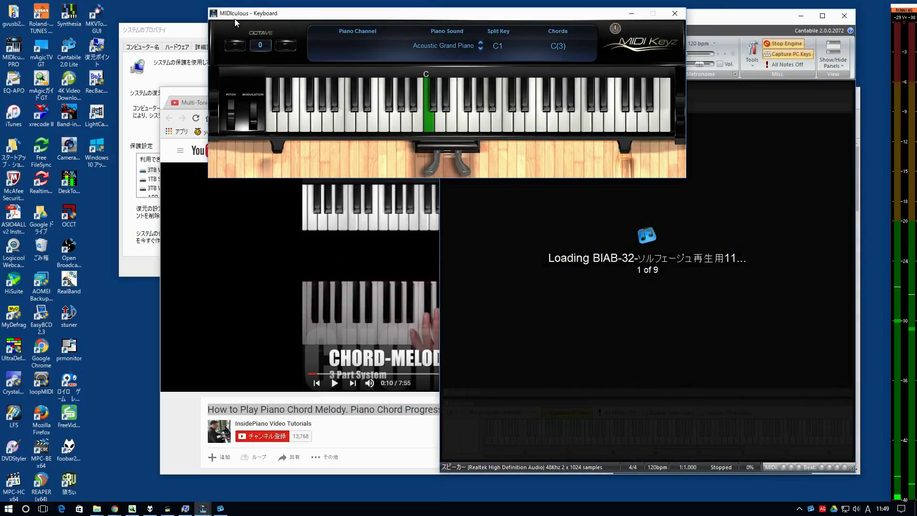
{"action": "left_click_drag", "start_coordinate": [304, 24], "coordinate": [159, 226]}
{"action": "left_click_drag", "start_coordinate": [372, 43], "coordinate": [392, 14]}
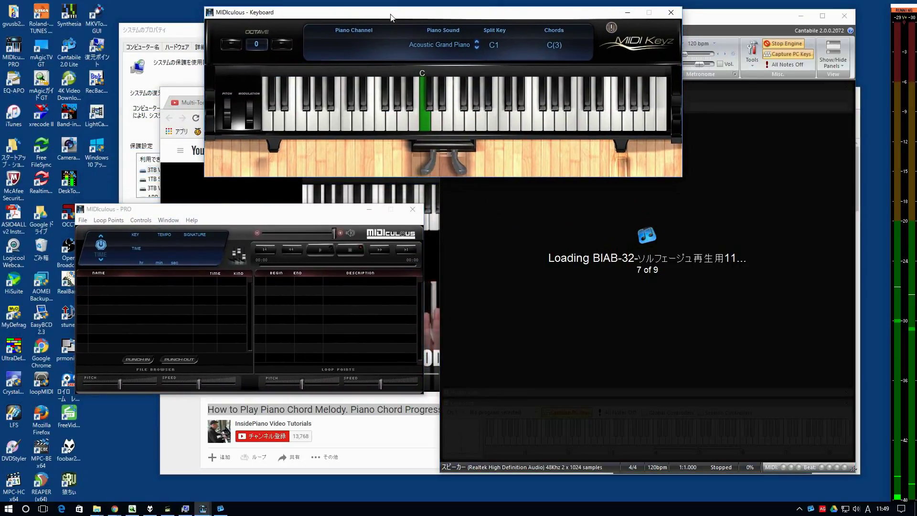